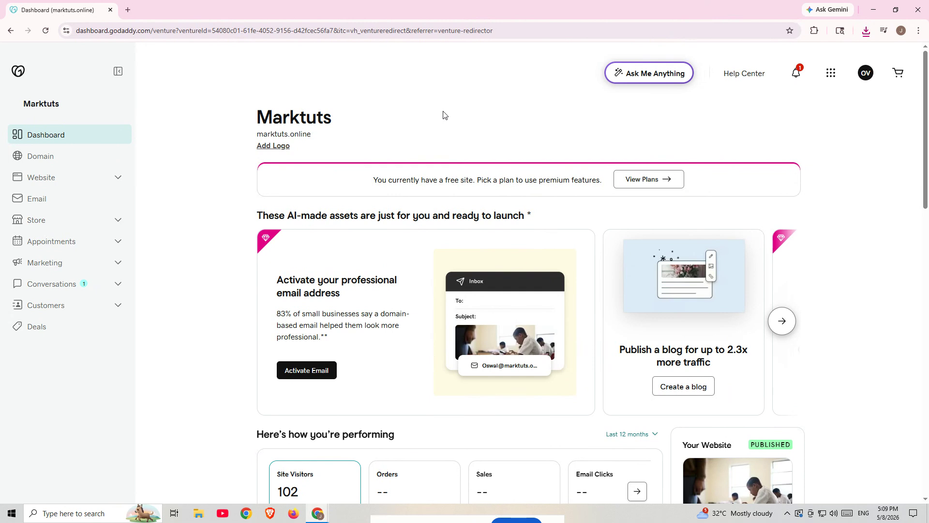
- Open the account's products list and manage the Web Hosting Deluxe plan
click(866, 74)
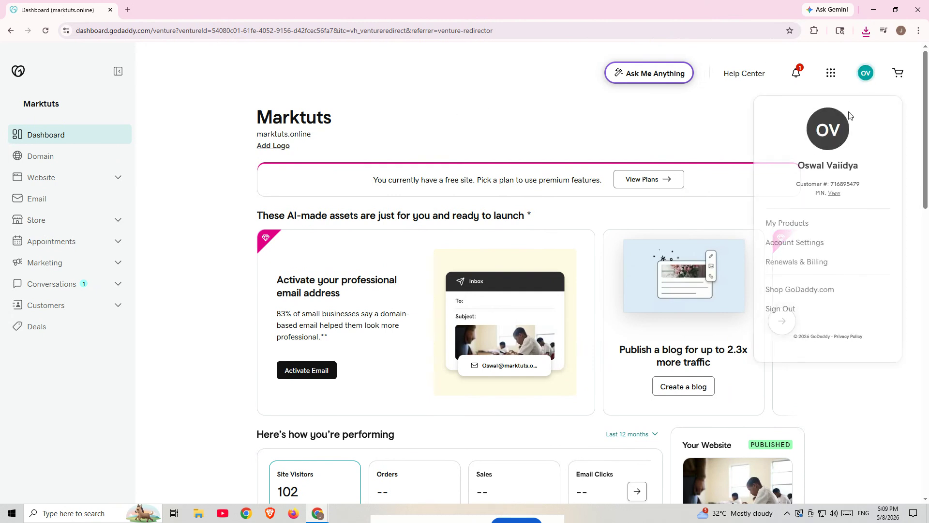
click(786, 228)
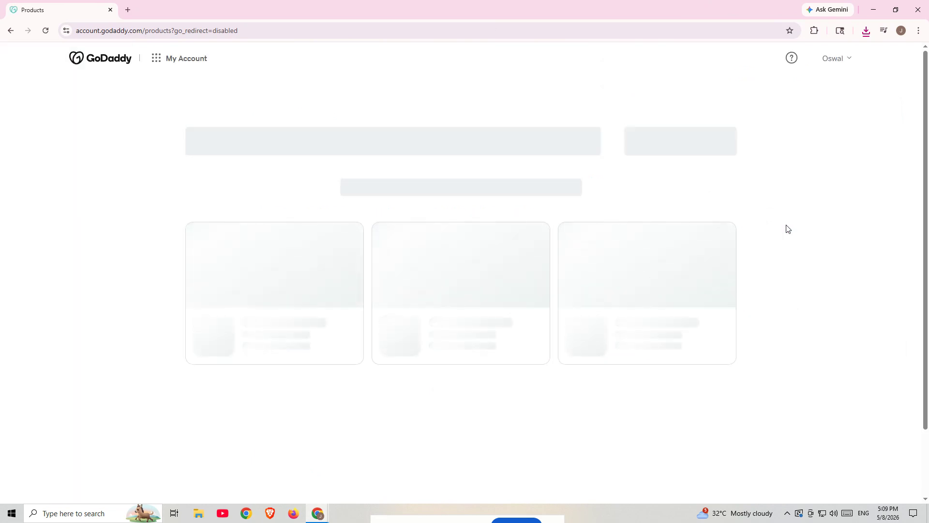
scroll(788, 225, down, 6)
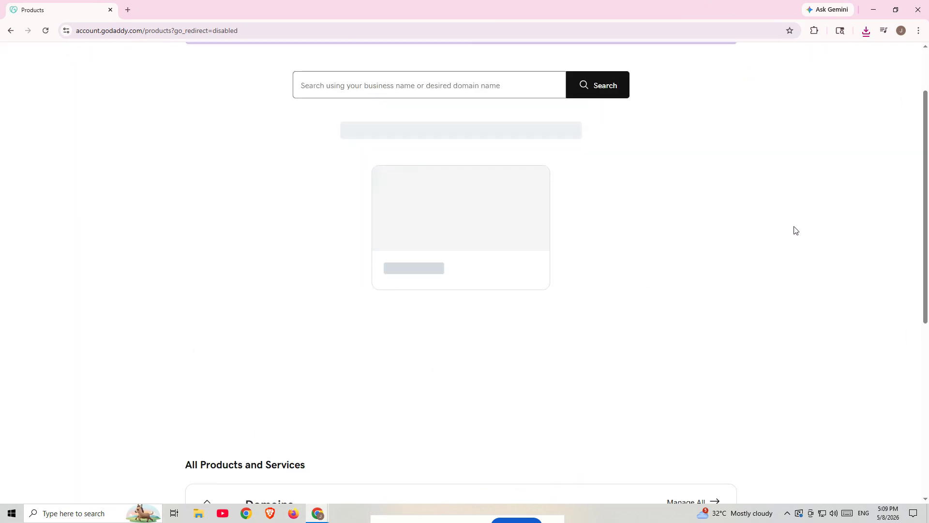
click(313, 329)
scroll(314, 241, down, 2)
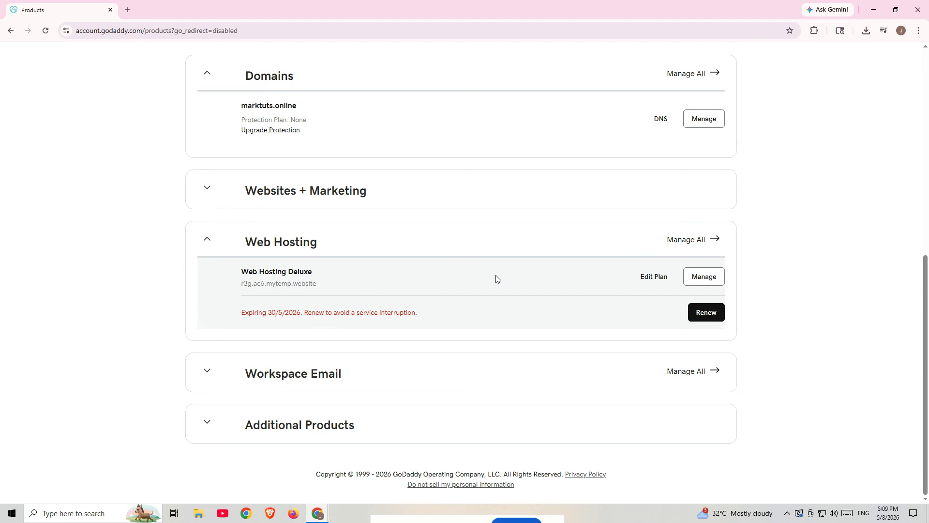
click(715, 281)
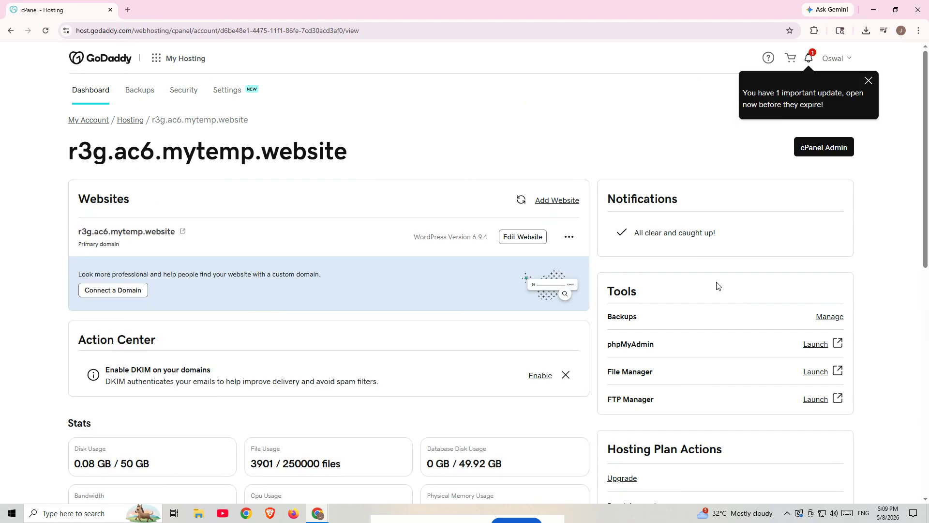
- Open cPanel Admin for the hosting plan, dismissing the update and consent notices, and go to FTP Accounts
click(868, 80)
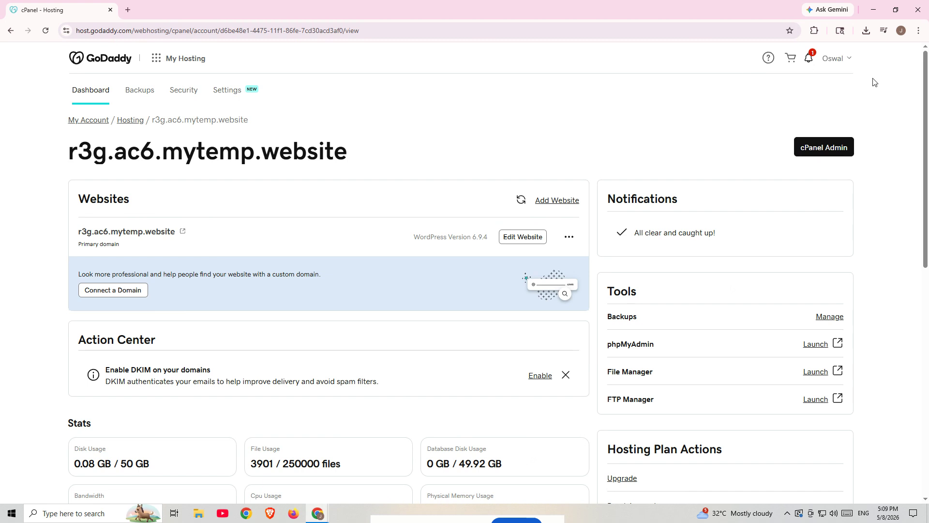
click(826, 148)
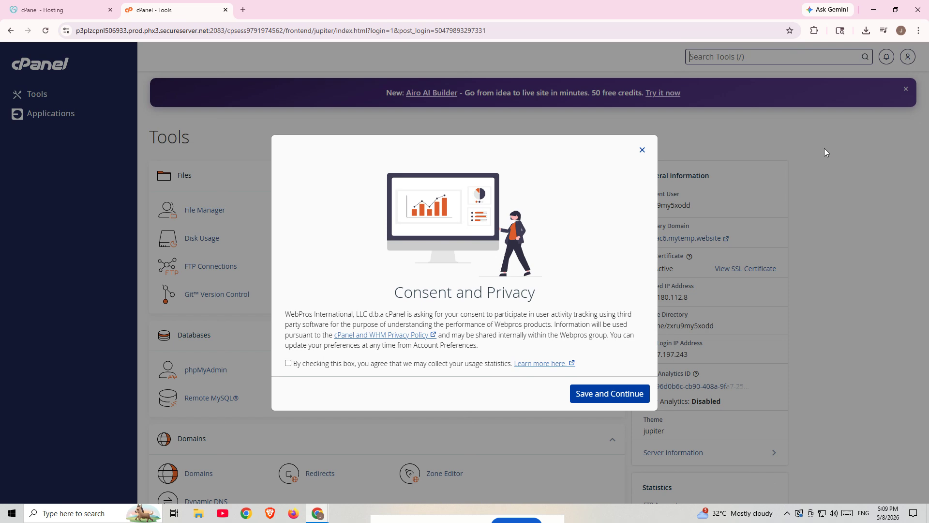
click(642, 150)
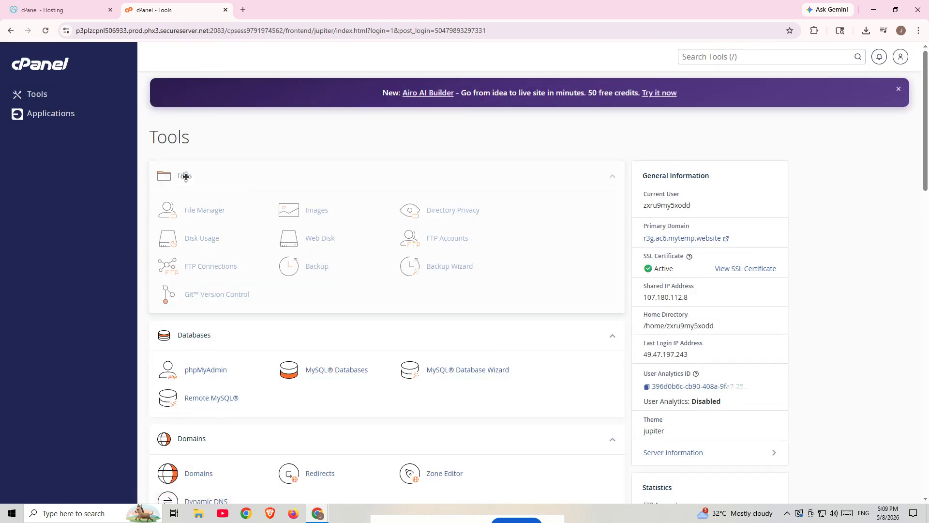
click(450, 240)
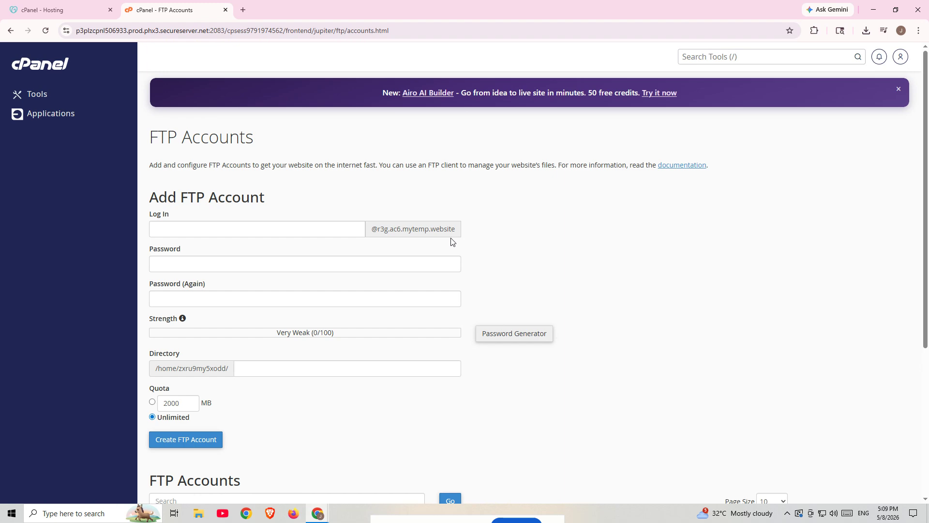
click(194, 234)
click(186, 261)
click(195, 296)
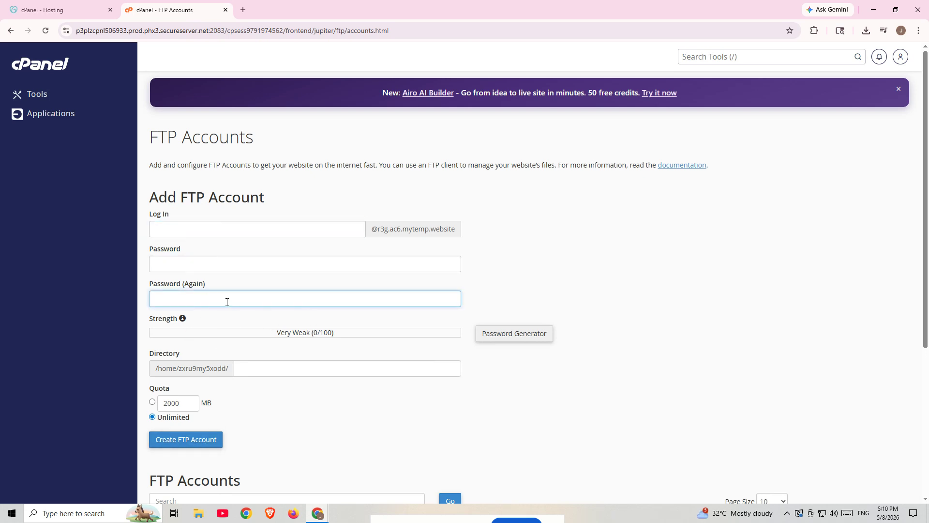
click(196, 265)
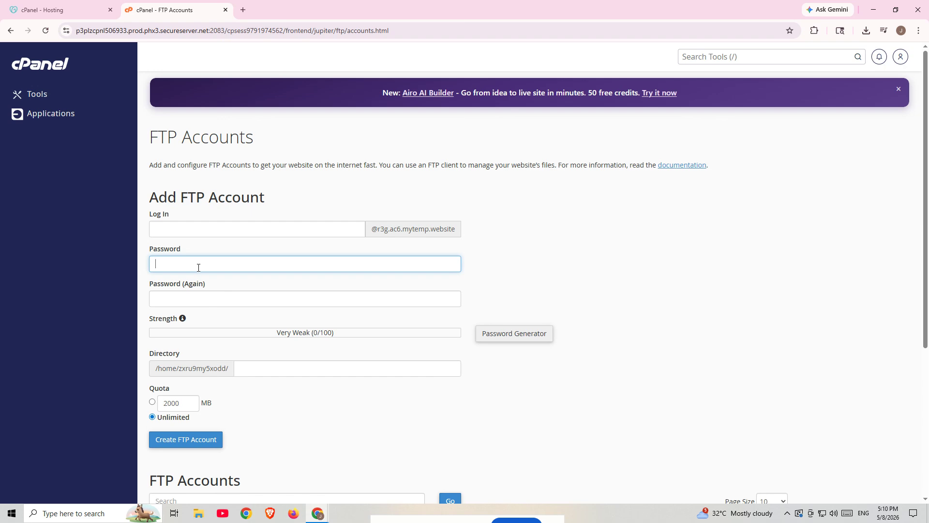
- Show the FTP client configuration for the existing FTP account and highlight its username, server and port under Manual Settings
scroll(211, 286, down, 5)
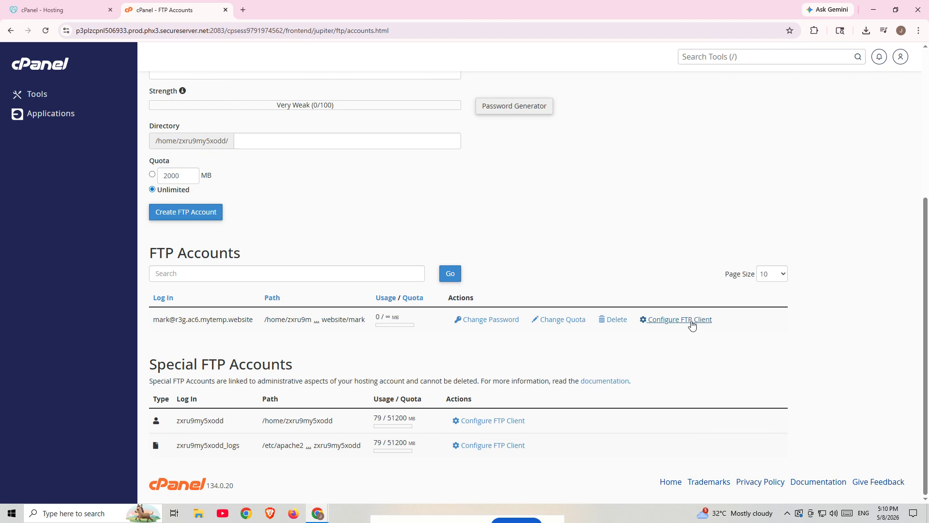
click(666, 325)
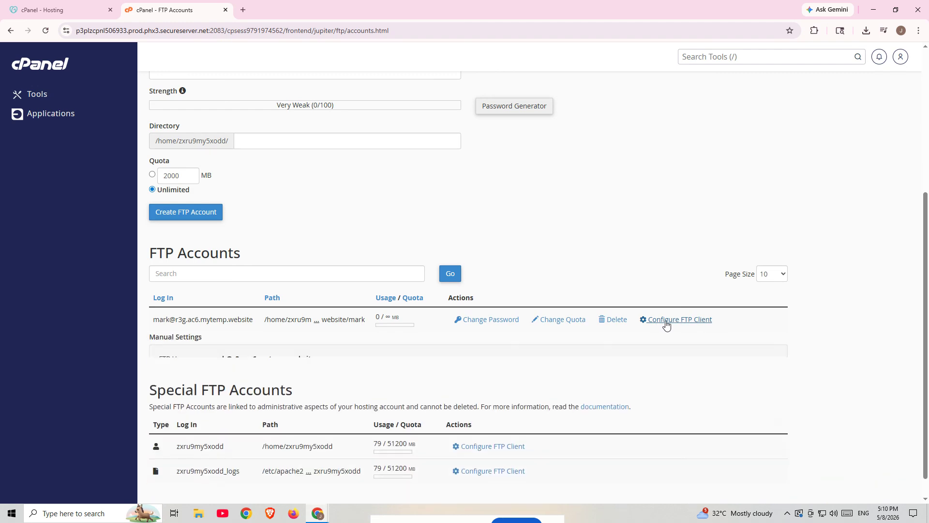
scroll(269, 364, down, 1)
drag(156, 316, 283, 342)
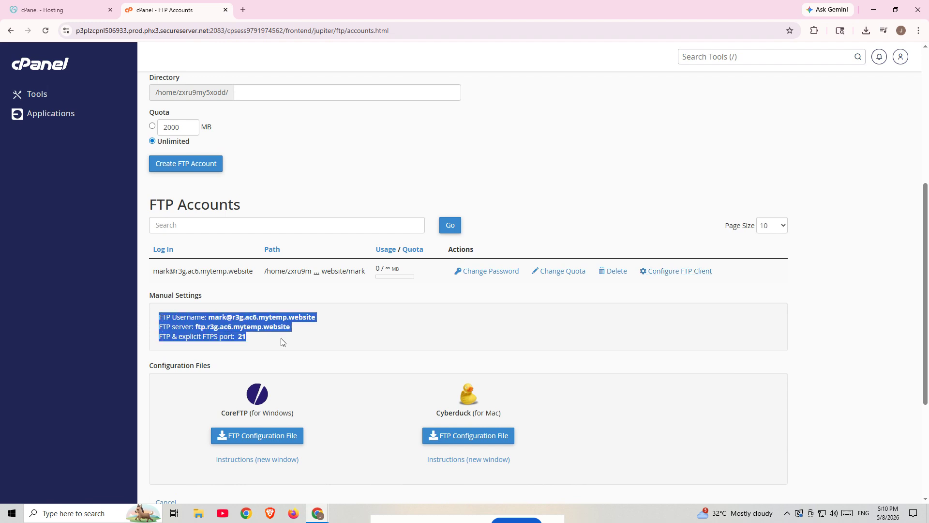
click(346, 331)
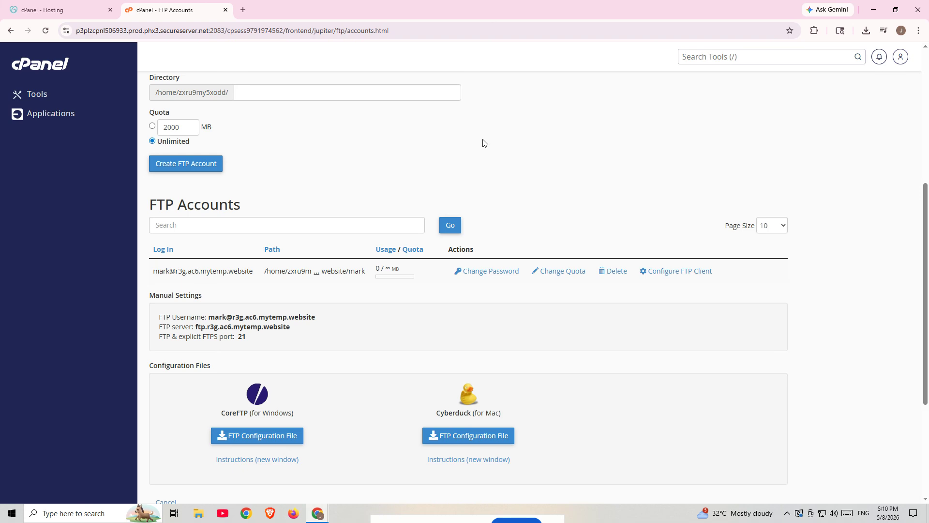
drag(158, 316, 273, 337)
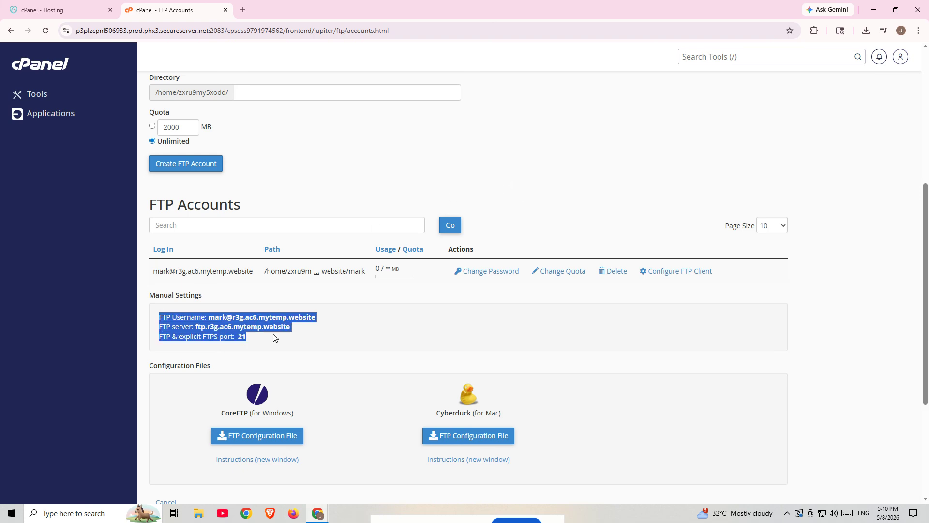
- Reduce the browser window with the manual FTP settings in view, and launch FileZilla, dismissing its update notice
drag(474, 4, 274, 73)
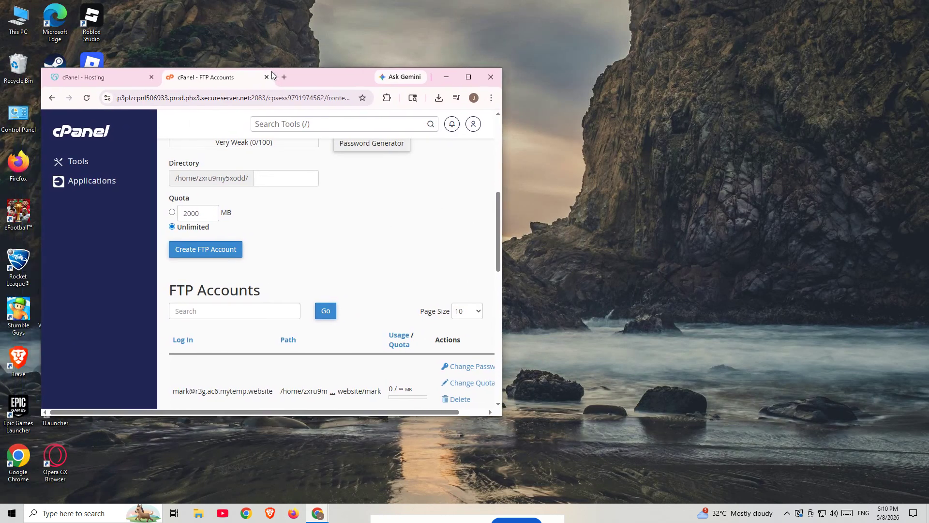
scroll(302, 195, down, 4)
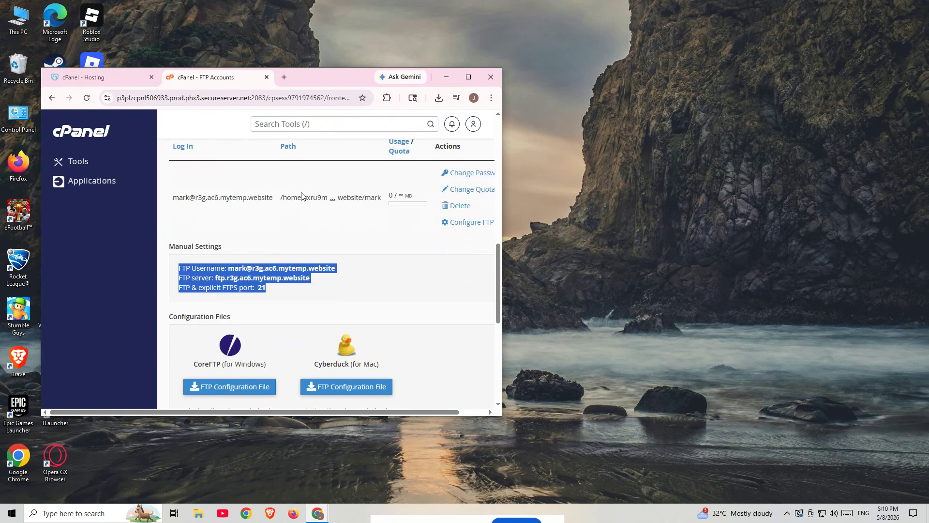
click(5, 517)
text(filezilla)
key(Return)
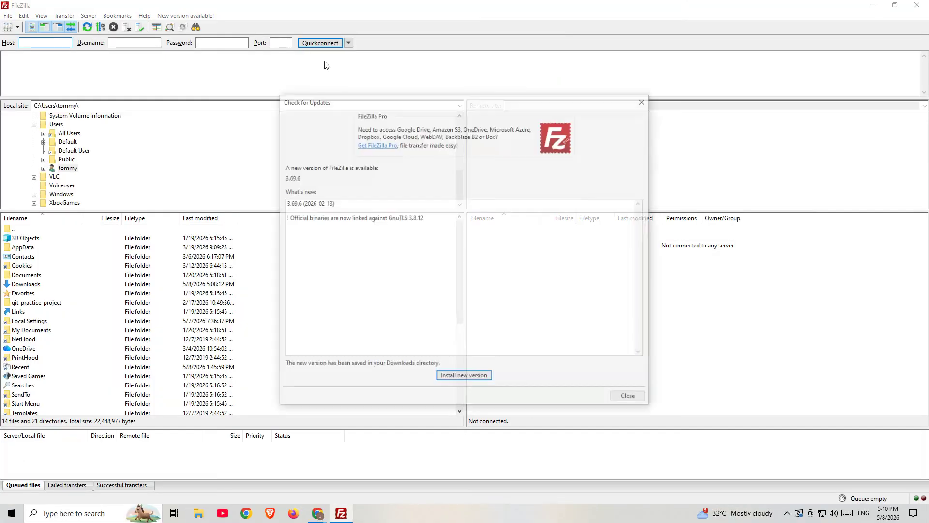
click(641, 102)
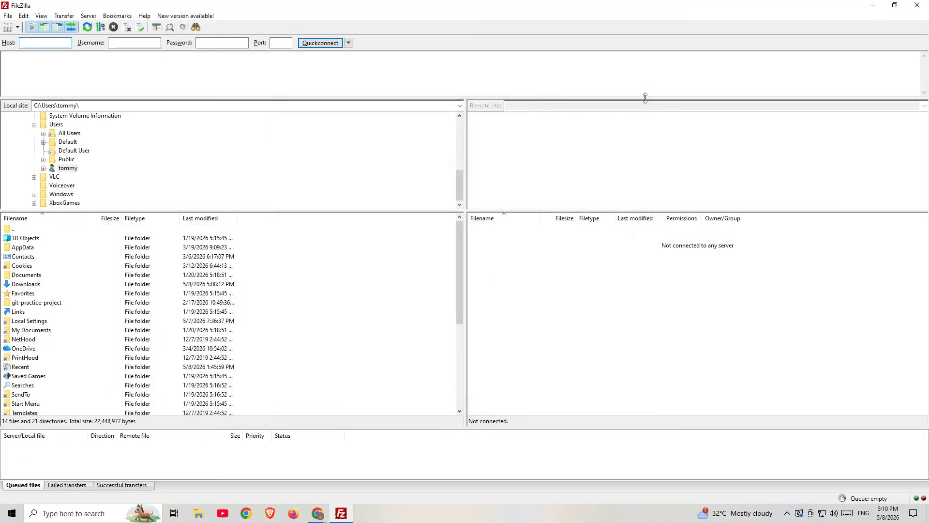
- Arrange the browser and a reduced FileZilla window side by side on the desktop
drag(723, 5, 750, 79)
drag(314, 76, 269, 85)
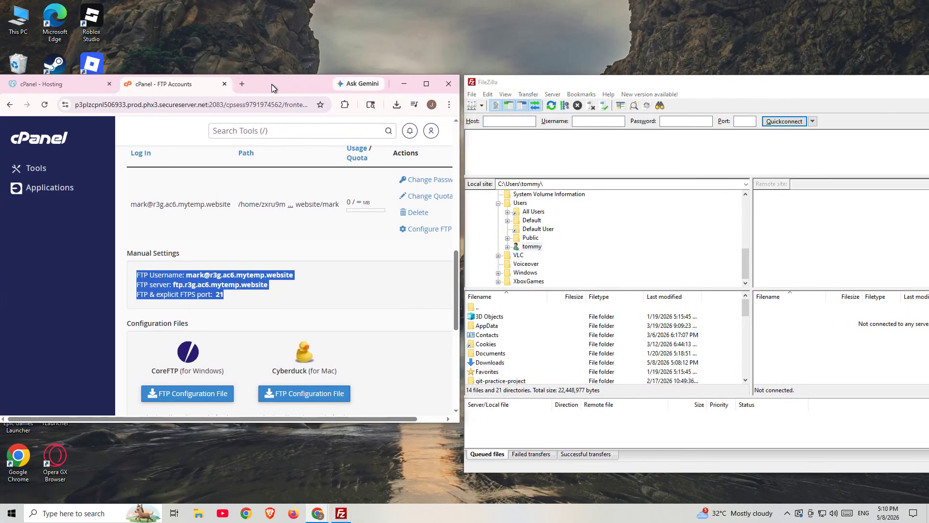
drag(661, 87, 649, 75)
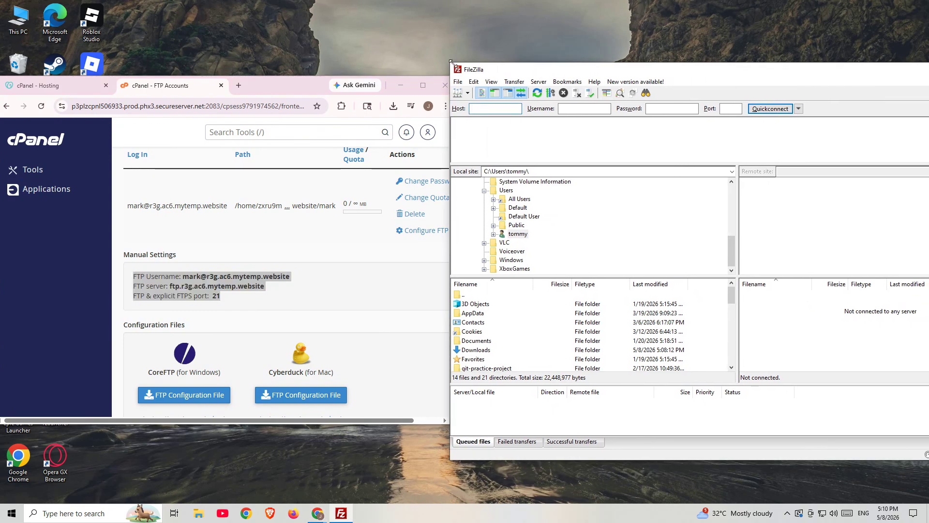
drag(452, 63, 513, 69)
drag(676, 78, 617, 81)
drag(443, 69, 502, 102)
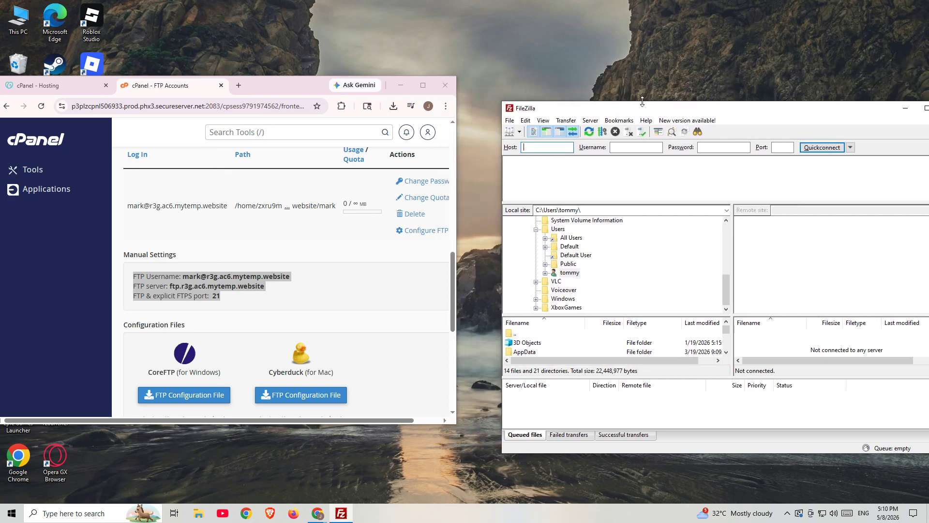
drag(690, 108, 645, 93)
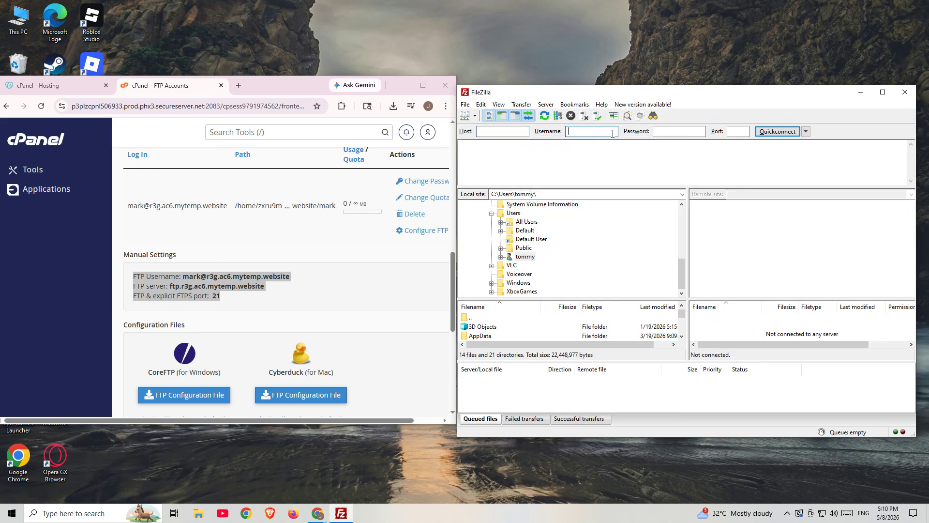
click(701, 133)
click(745, 133)
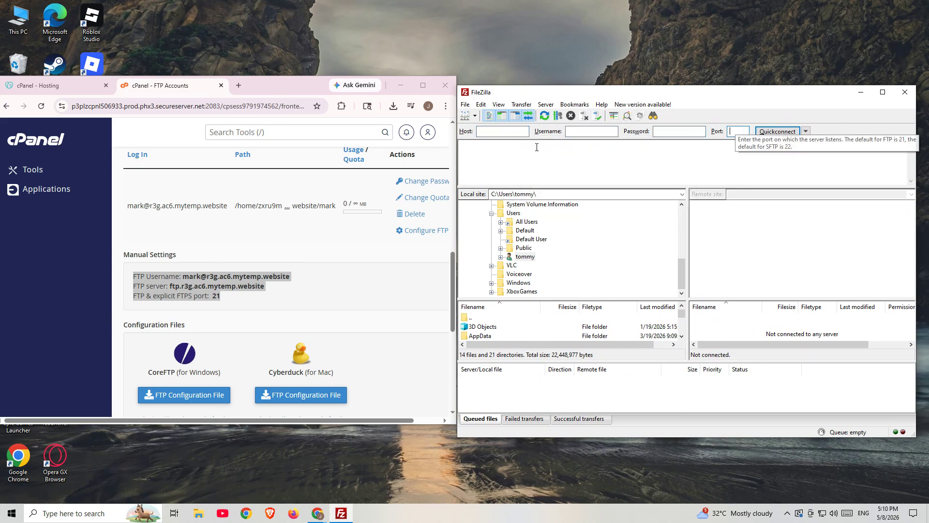
click(227, 274)
click(269, 288)
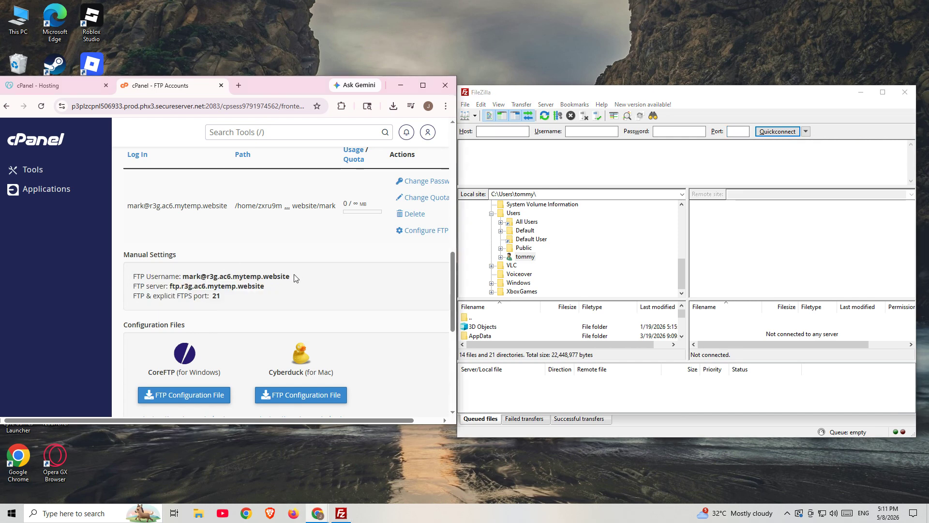
- Copy the FTP server address and FTP username from cPanel's manual settings into FileZilla's Host and Username fields
drag(271, 285, 169, 287)
key(ctrl+c)
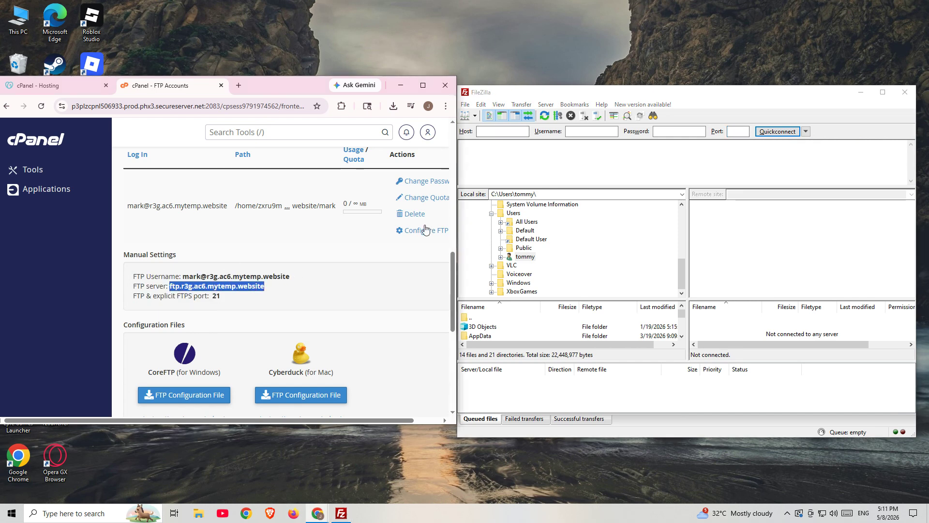
click(513, 134)
key(ctrl+v)
drag(290, 276, 185, 278)
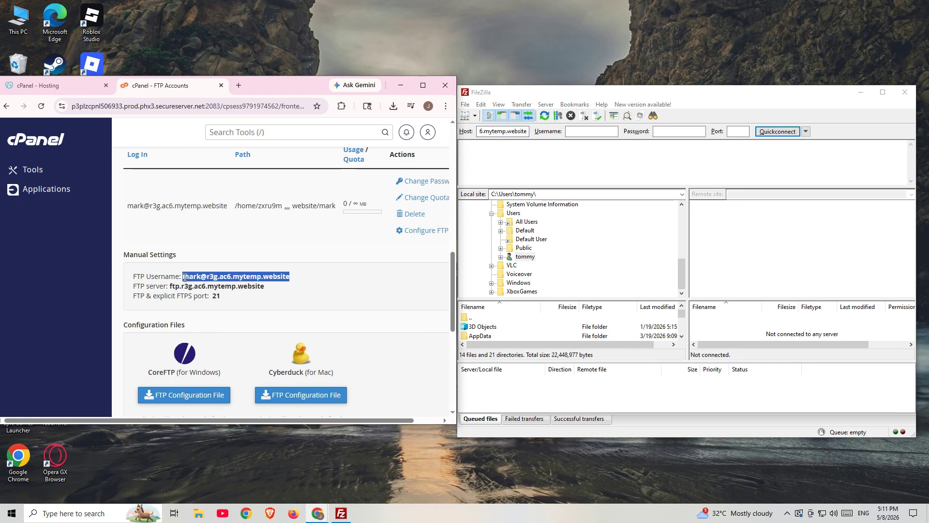
key(ctrl+c)
click(585, 131)
key(ctrl+v)
- Quickconnect to the server with the FTP account password and port 21, accepting the unknown server certificate
click(679, 131)
text(••)
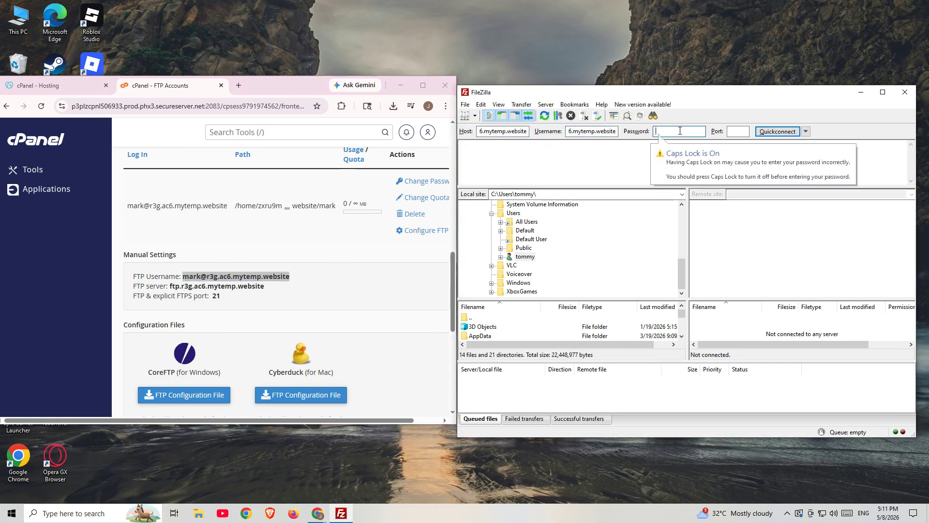
text(••••)
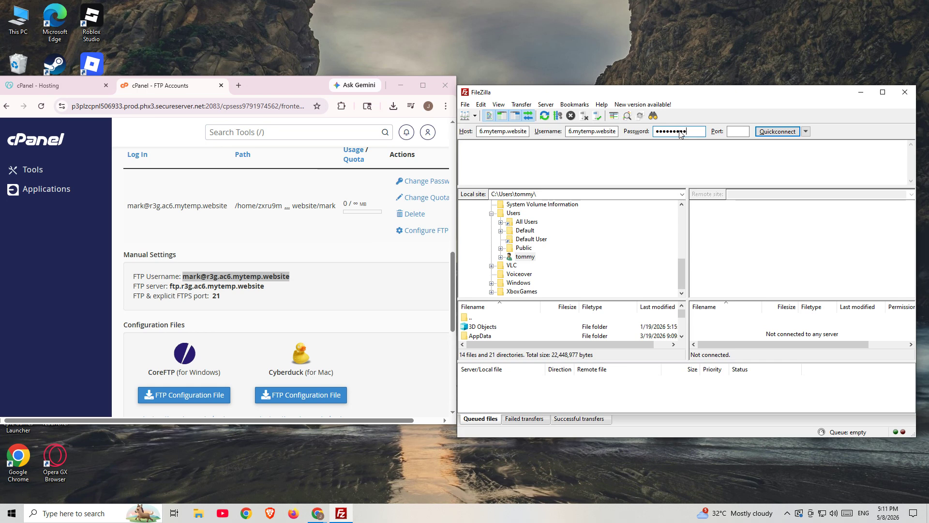
text(•••••••)
key(Tab)
text(21)
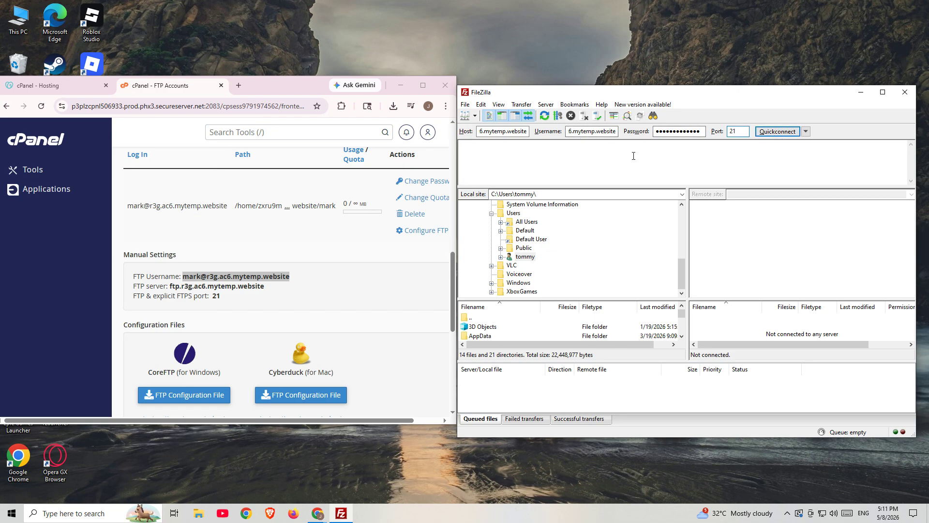
click(776, 132)
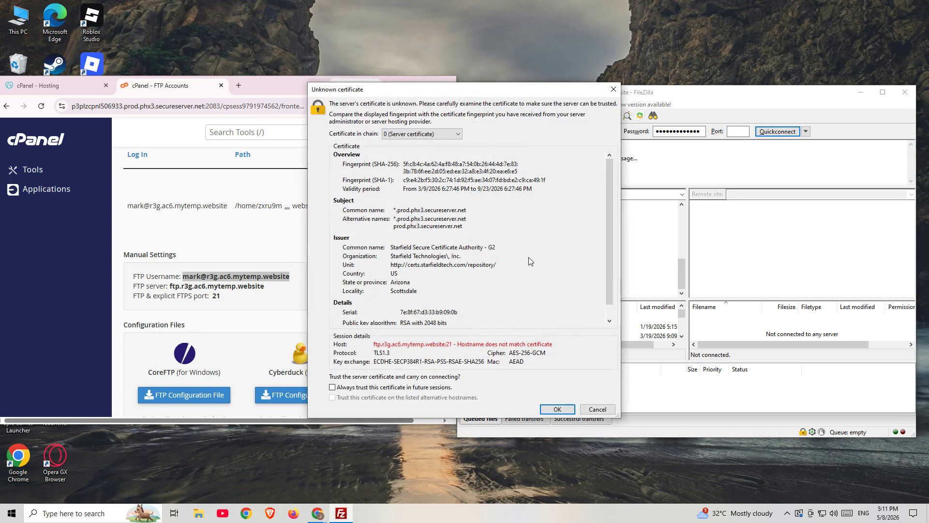
click(556, 408)
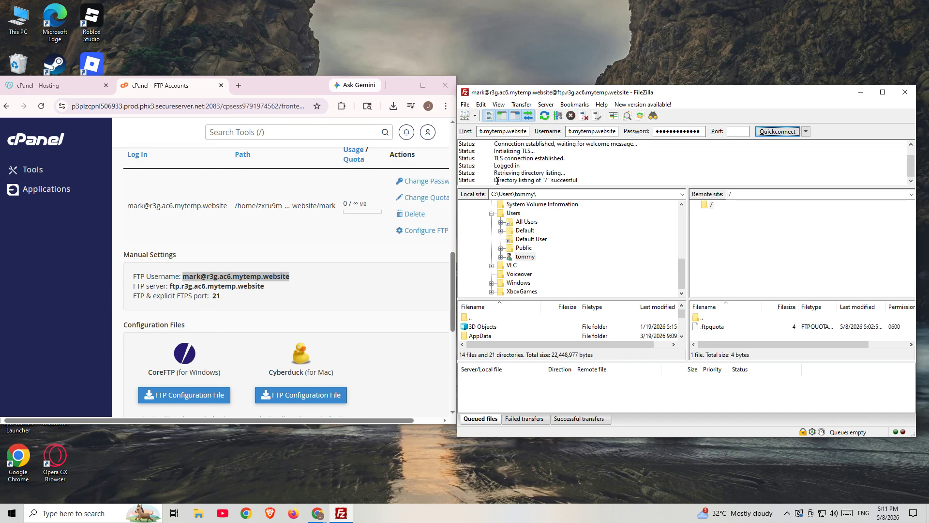
- Examine the connection status log and the contents of the remote site's root folder in FileZilla
drag(455, 180, 588, 183)
click(710, 204)
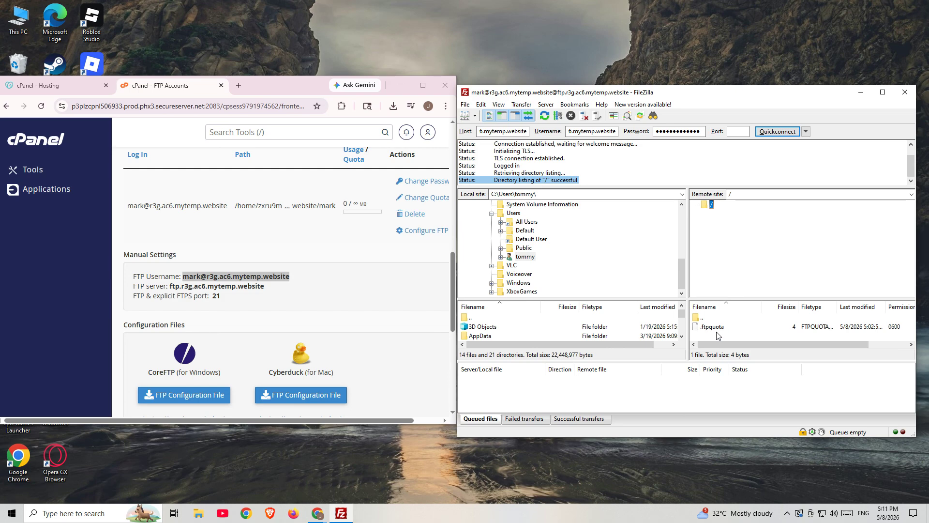
click(883, 92)
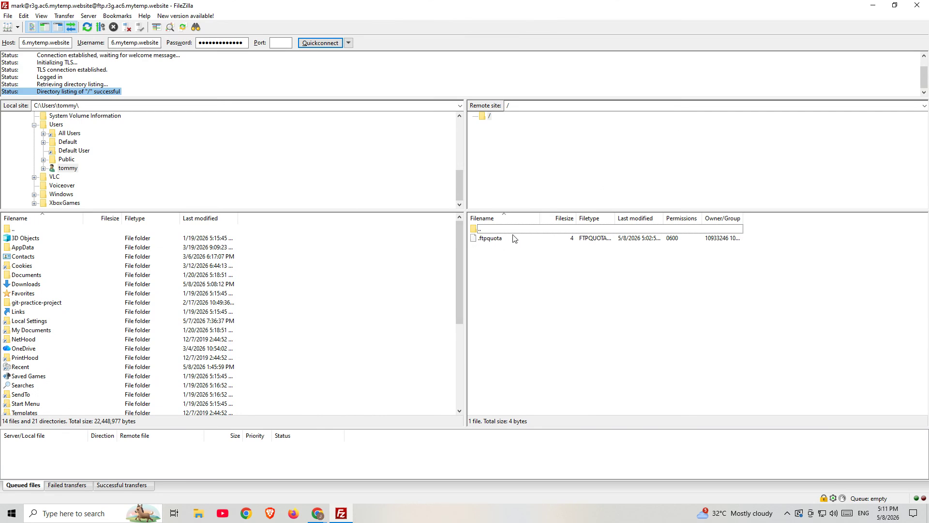
drag(539, 4, 691, 84)
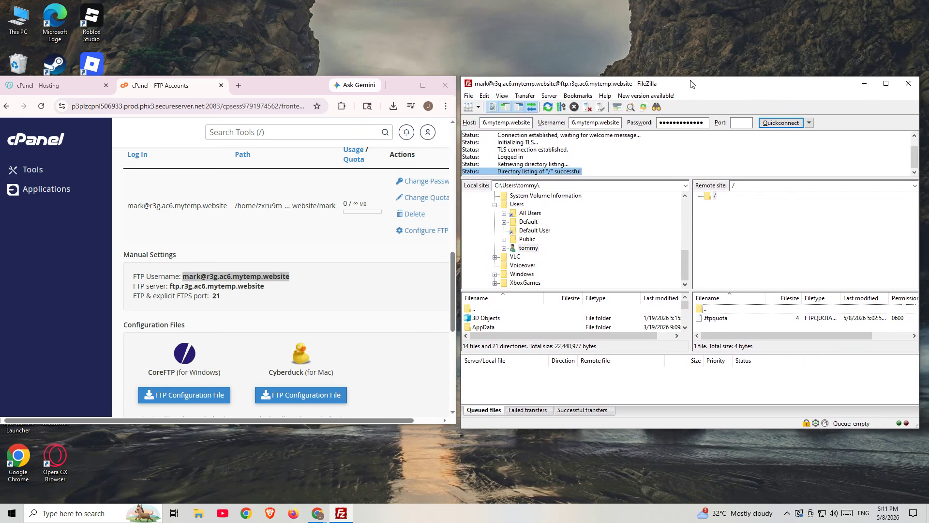